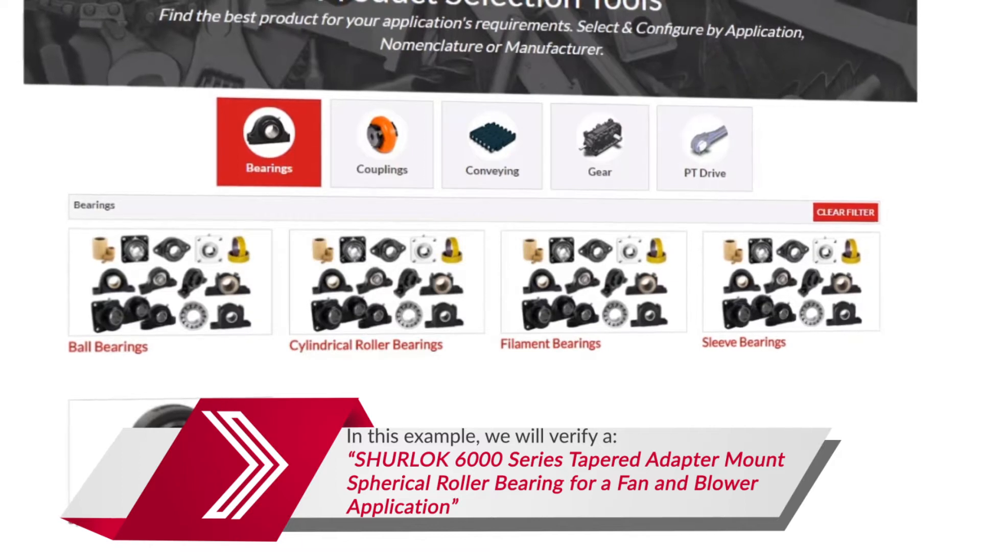
Open the General Bearing Analysis Application and set up a Fan Application Analysis, answering Yes to knowing which bearing to use.
left_click(153, 429)
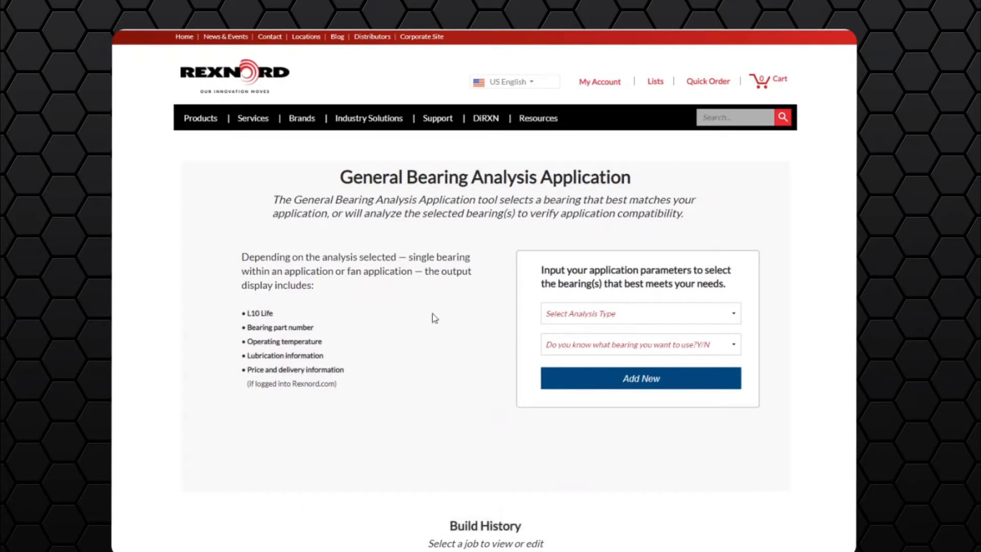
scroll(421, 320, "down", 2)
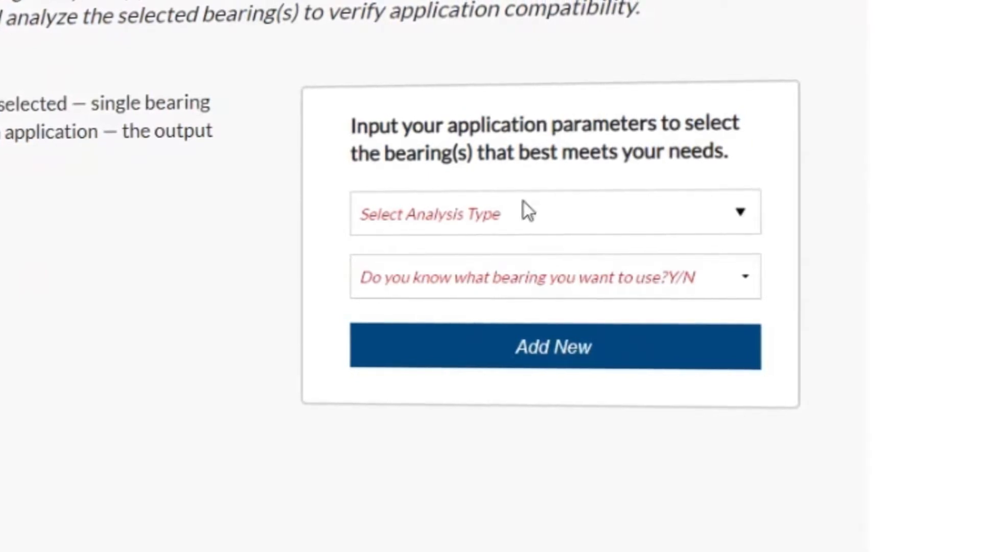
left_click(516, 212)
left_click(474, 286)
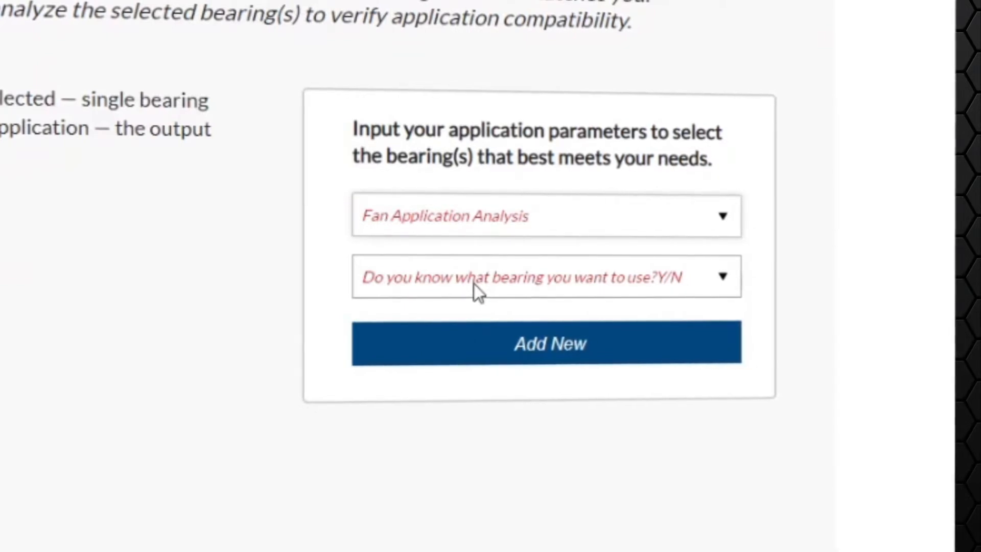
left_click(474, 284)
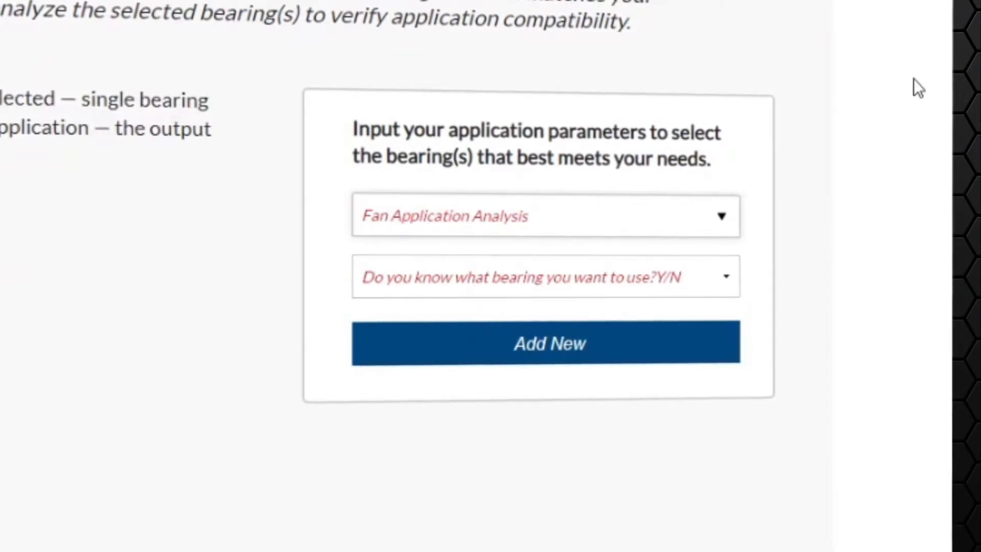
left_click(591, 268)
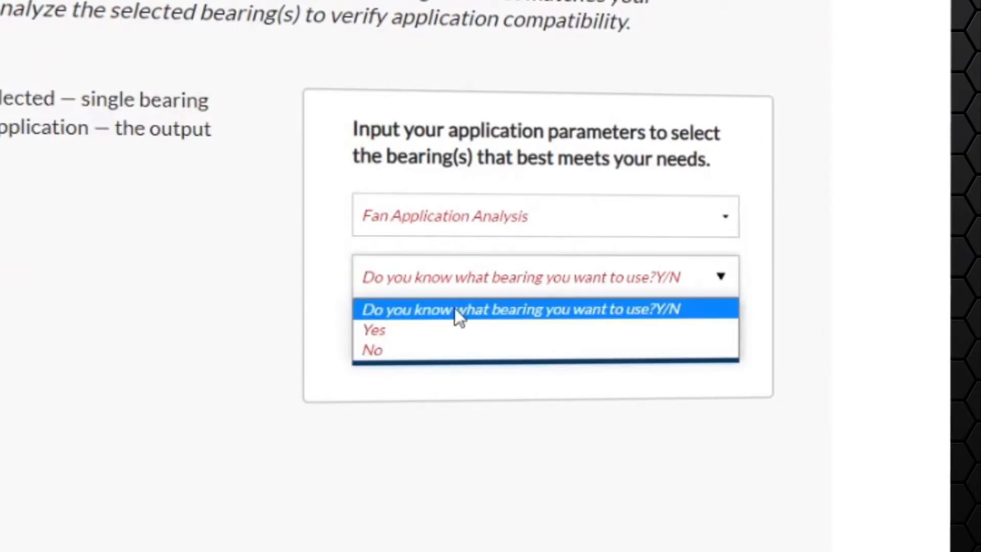
left_click(441, 326)
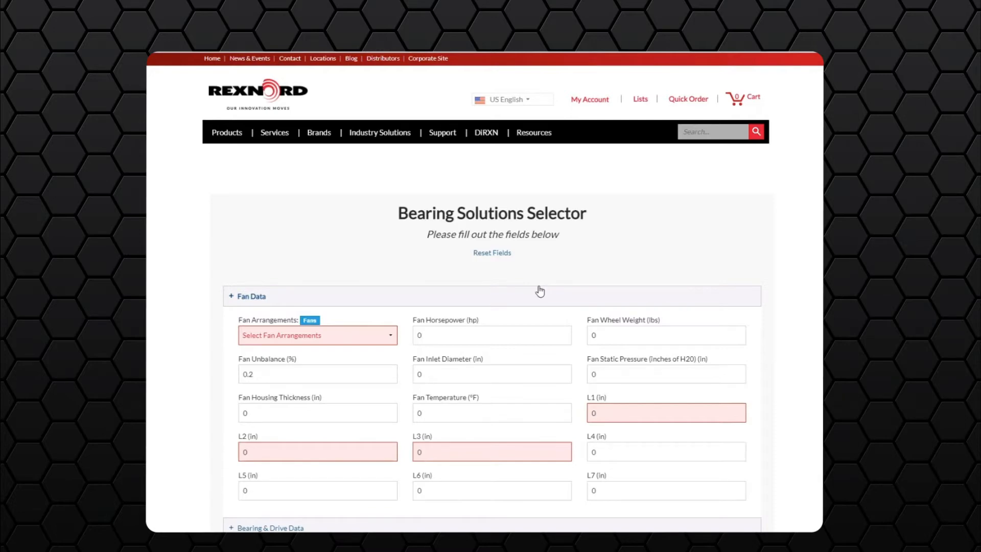
Choose Horizontal Fan Arrangement B from the fan arrangement diagrams.
left_click(309, 320)
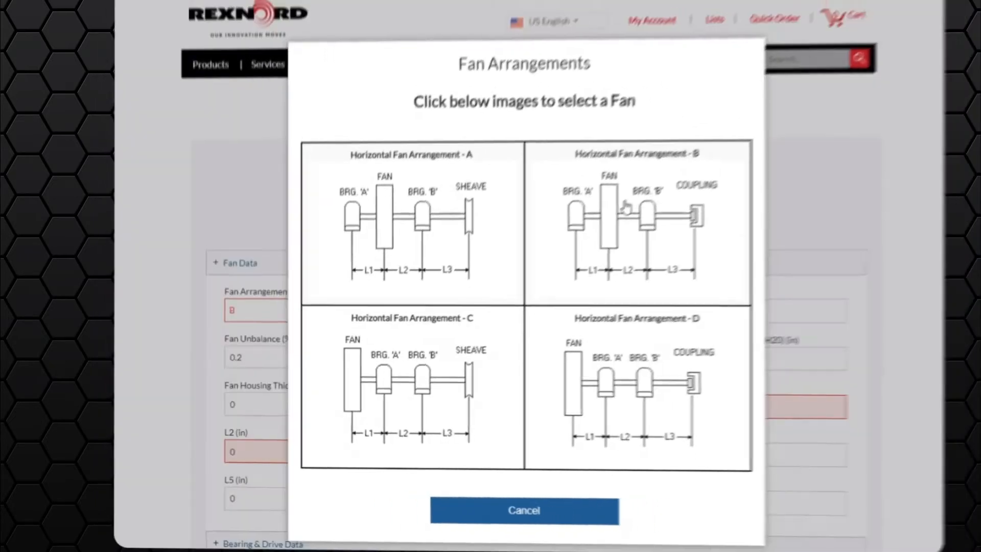
left_click(665, 177)
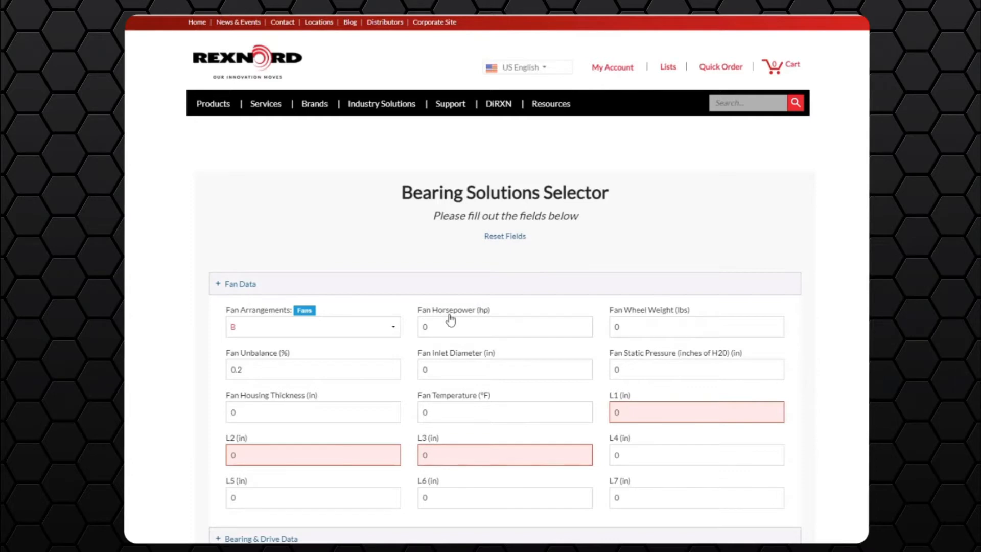
Enter fan data: 600 hp, 1500 lb wheel, 30 in inlet, 22 in pressure, .25 in housing, 215 °F, L1/L3 30, L2 20, L4 10, L7 5.
double_click(583, 326)
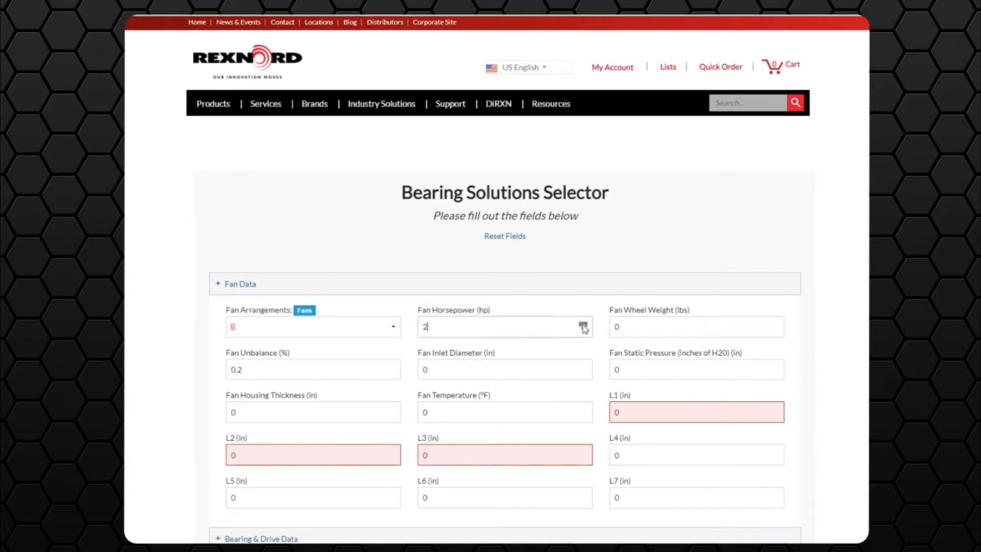
double_click(583, 330)
left_click_drag(519, 322, 253, 316)
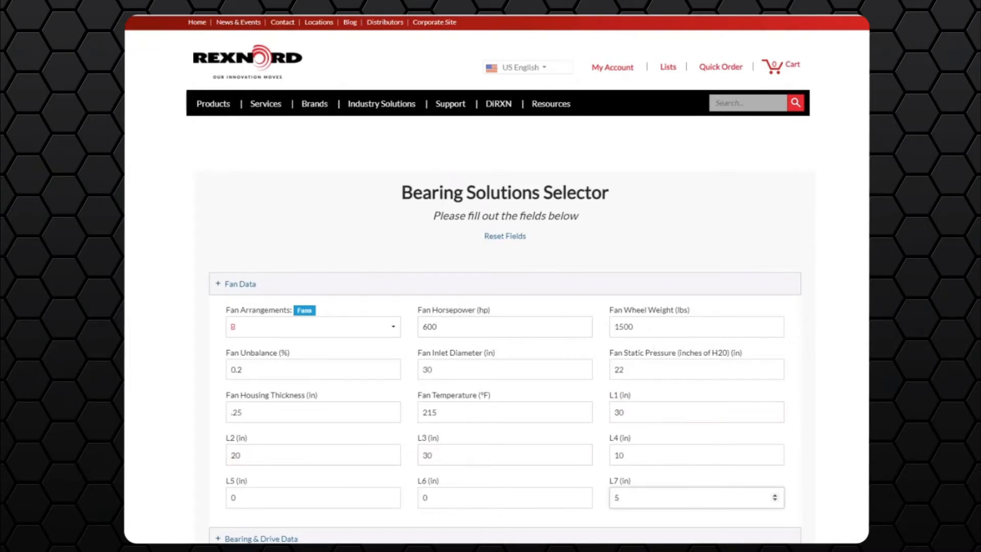
scroll(698, 256, "down", 1)
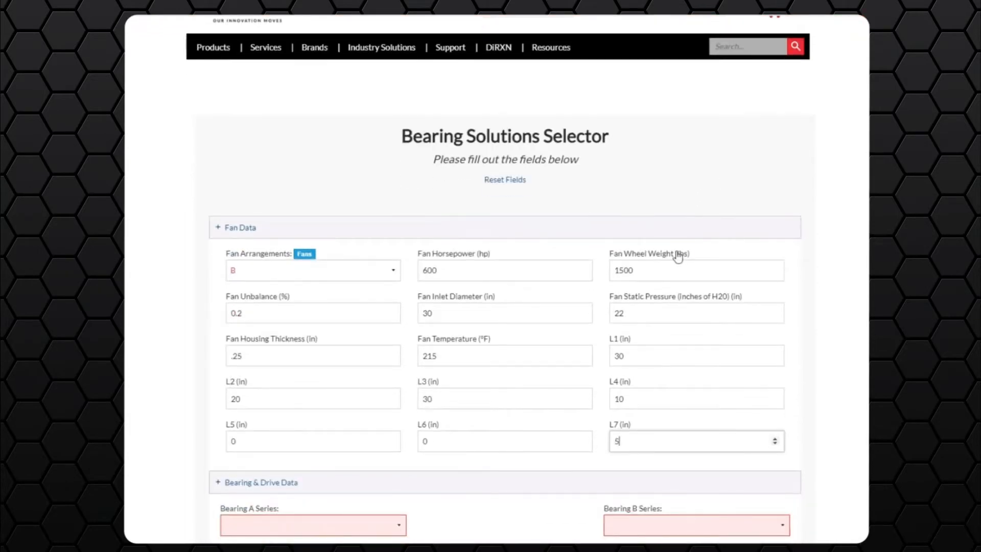
left_click(288, 225)
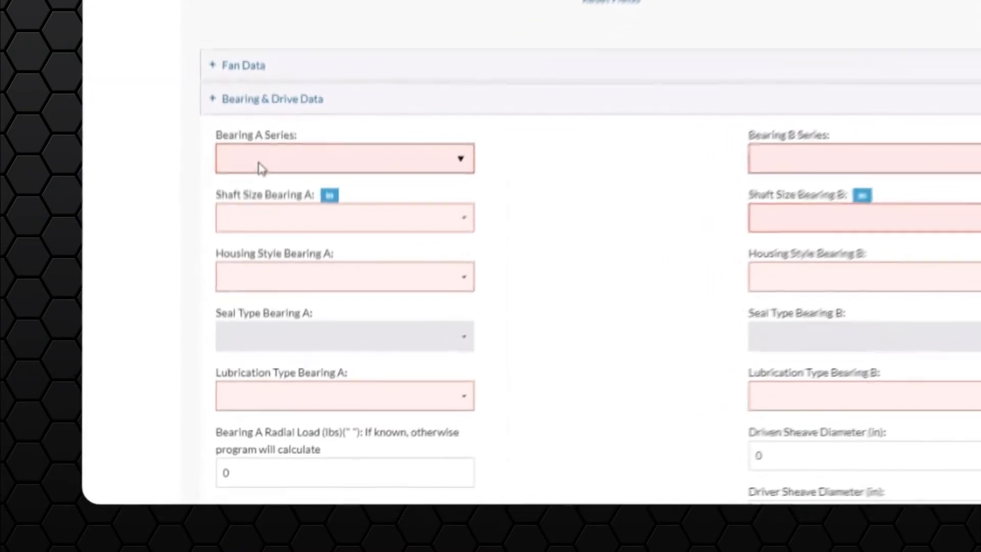
Set Bearing A to the 6000 Shurlok Adapter Mount Spherical Roller series with a 3 7/16 in shaft size.
left_click(249, 298)
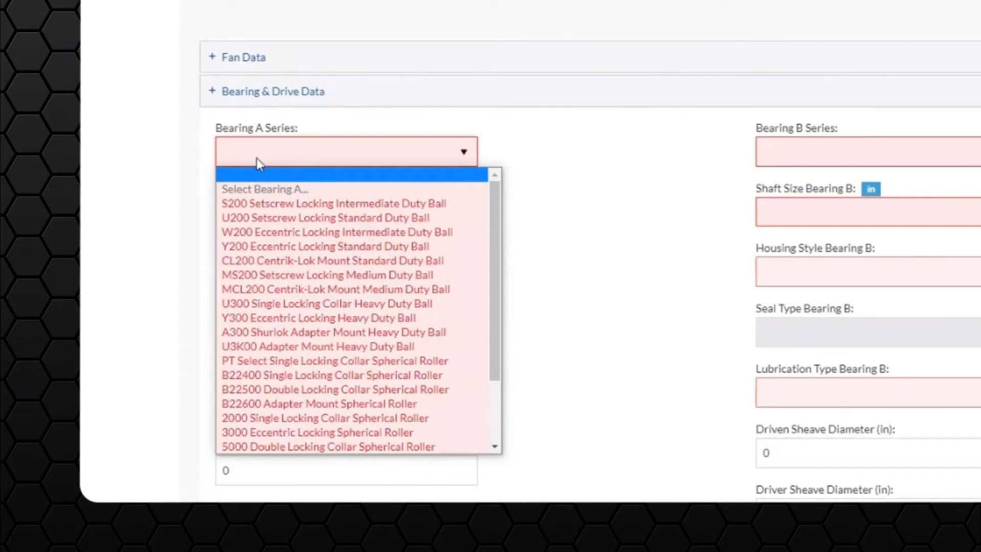
key("6")
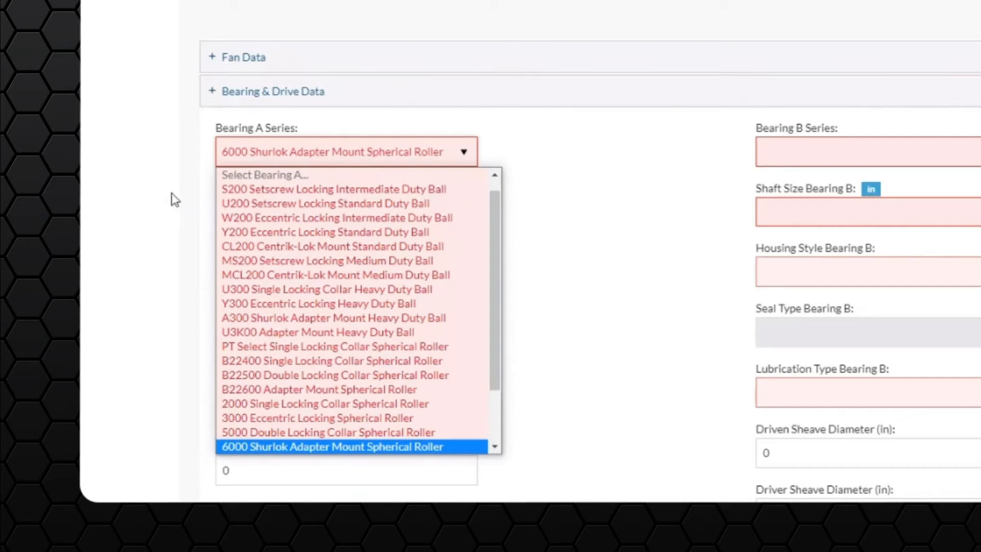
scroll(342, 459, "down", 1)
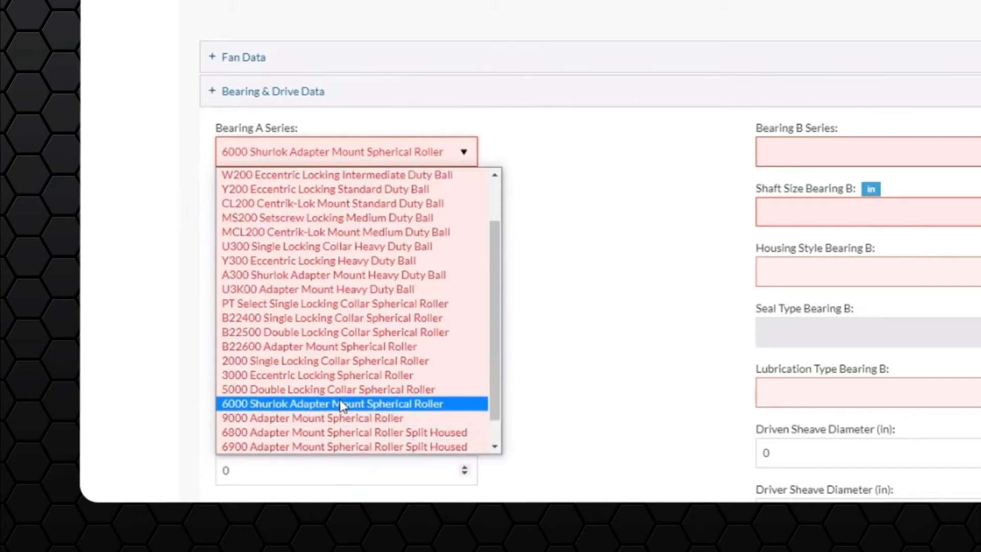
left_click(338, 404)
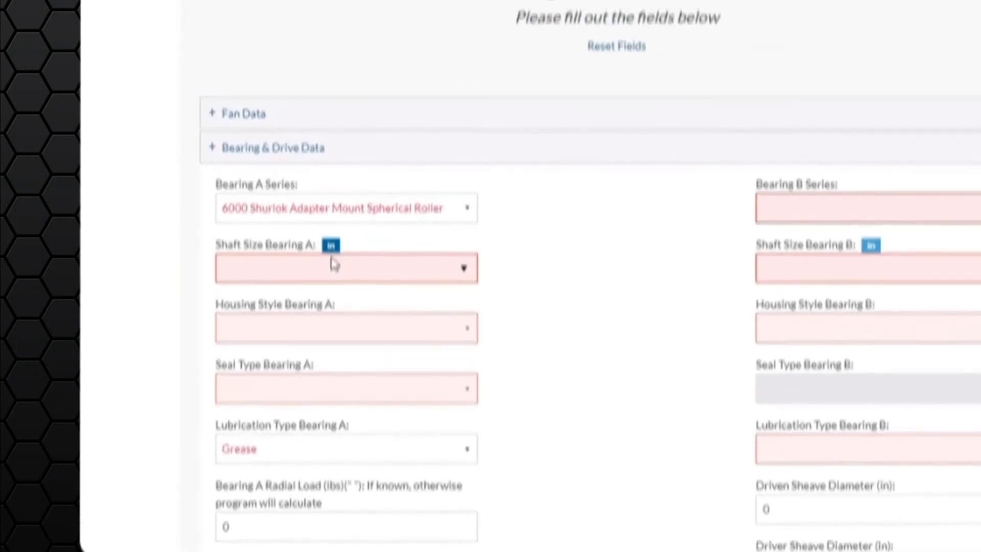
left_click(332, 210)
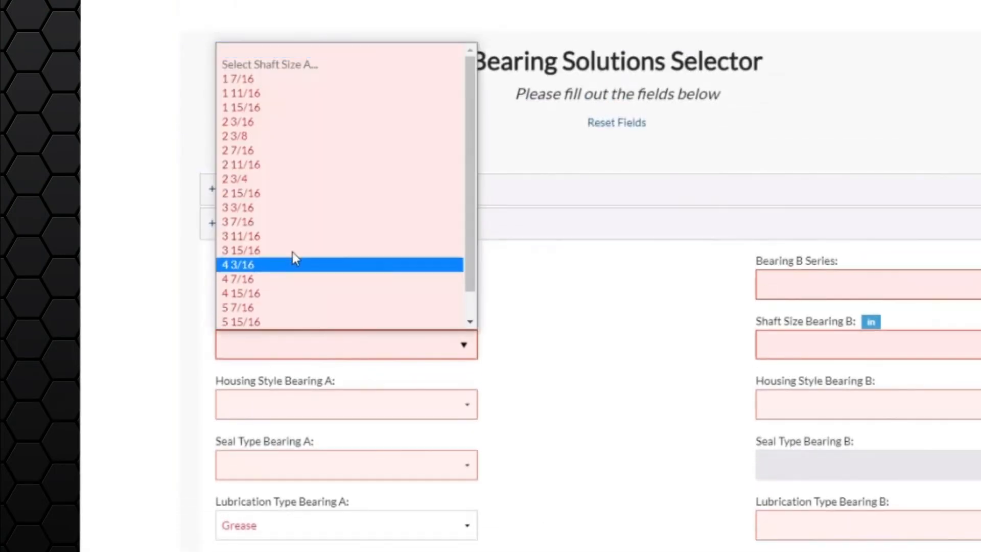
left_click(276, 223)
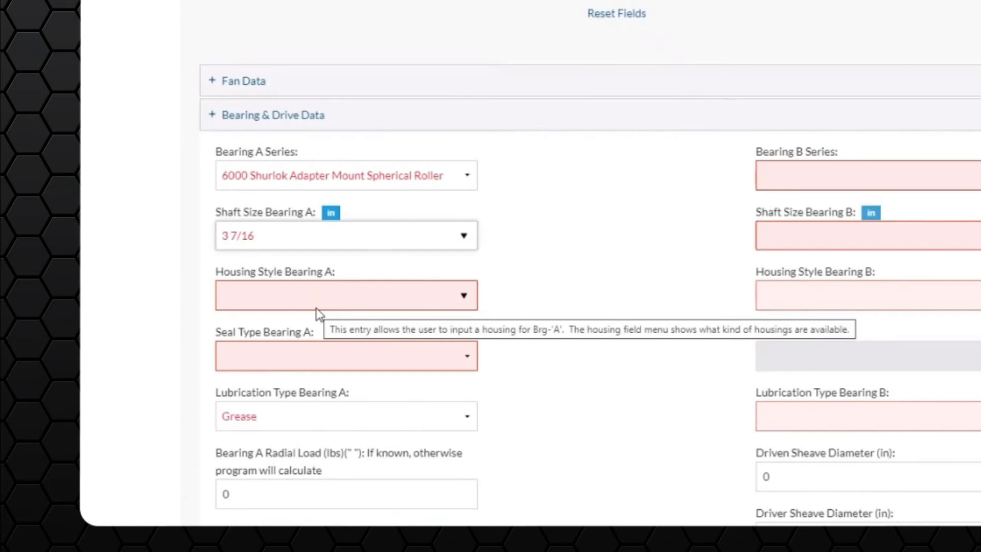
Give Bearing A a 4-Bolt Pillow Block SAF Style housing and a Z Clearance seal.
left_click(312, 292)
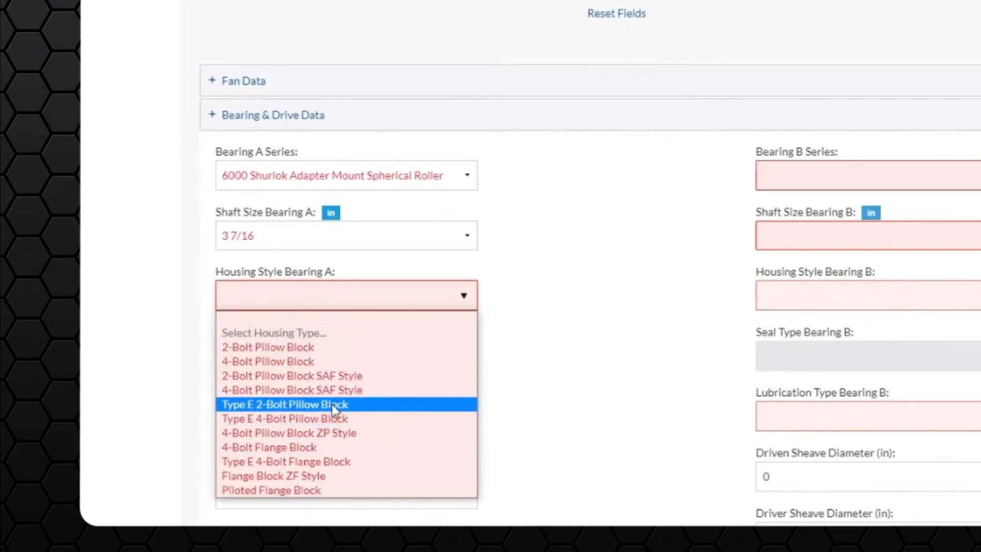
left_click(338, 390)
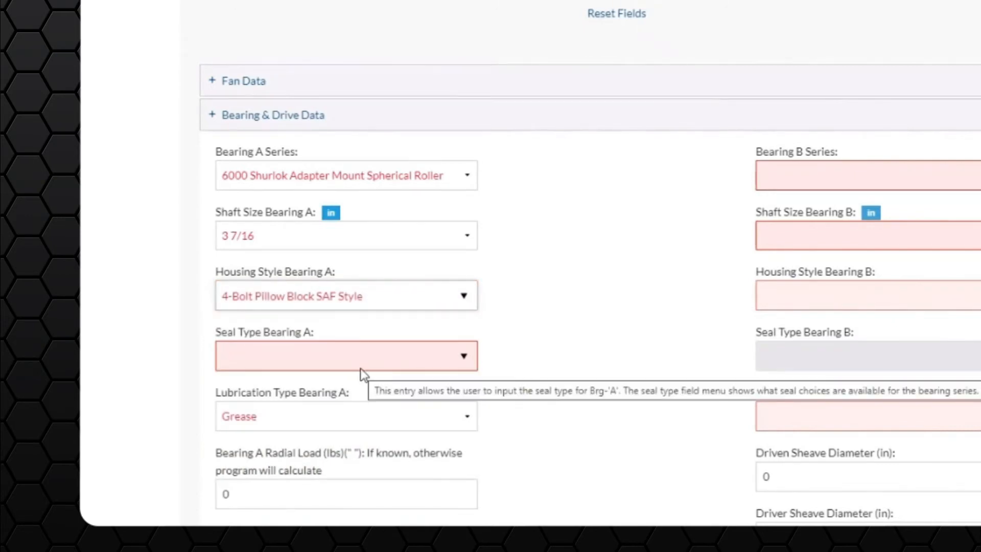
left_click(360, 369)
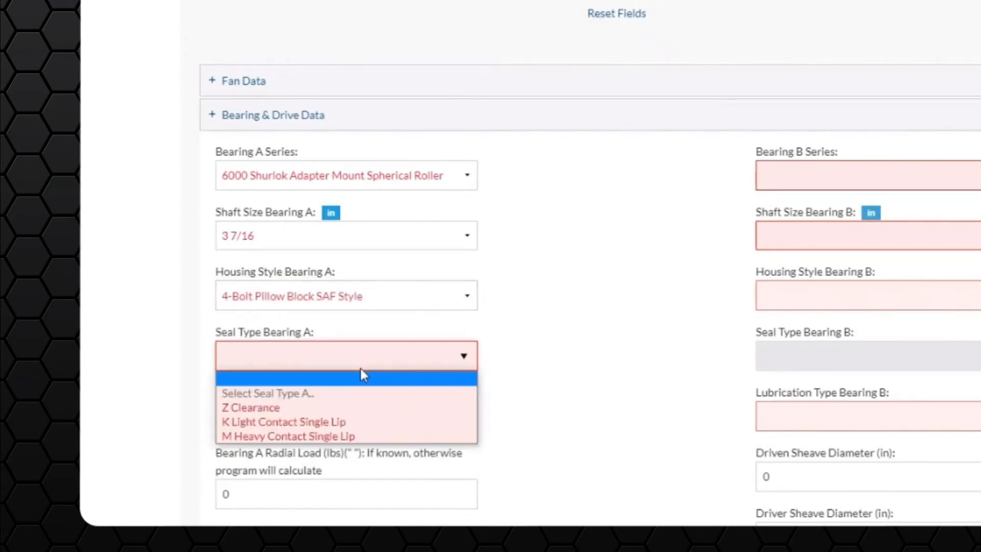
left_click(346, 406)
Set the sheave or half coupling weight to 50 lbs in the bearing and drive data.
scroll(370, 396, "down", 4)
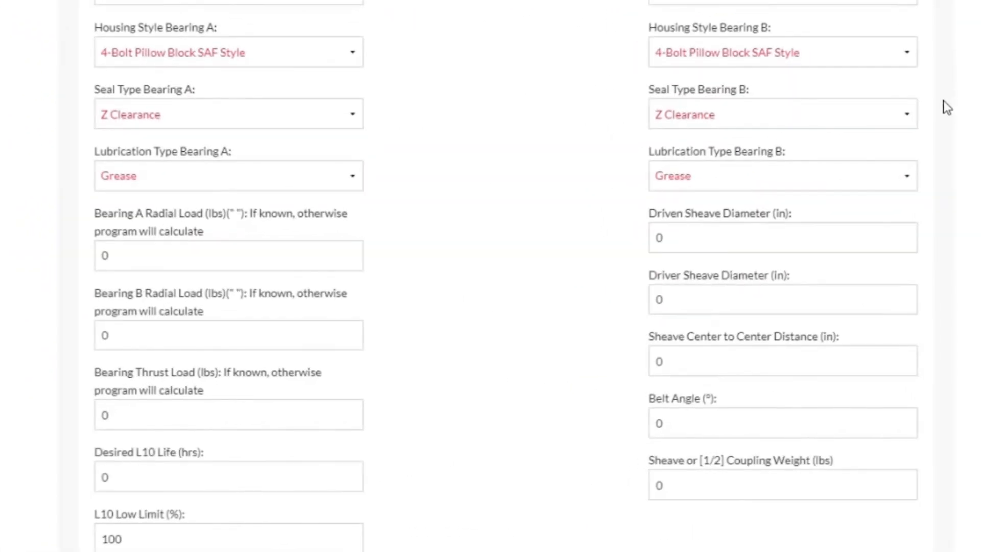
scroll(939, 104, "down", 2)
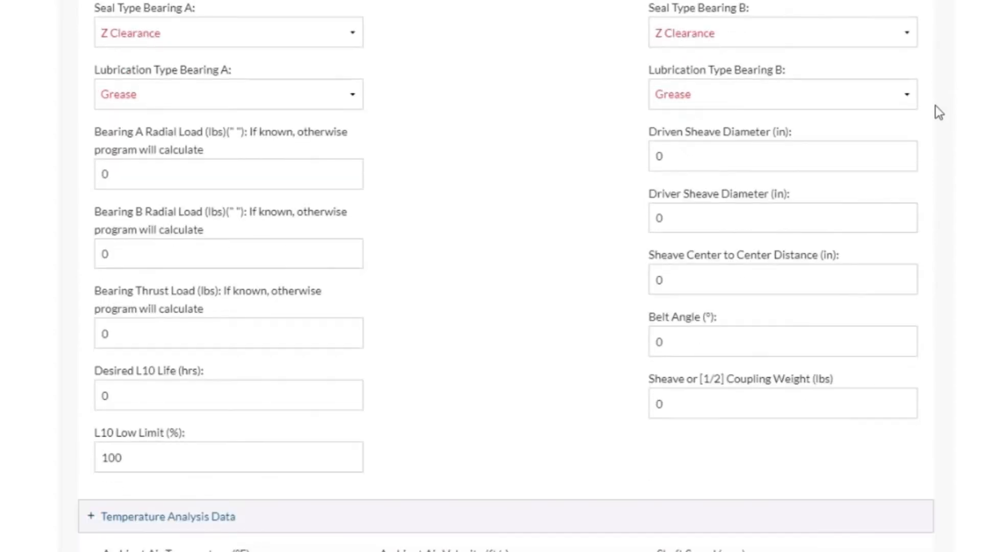
mouse_move(863, 144)
left_click(687, 403)
type("50")
scroll(526, 396, "up", 2)
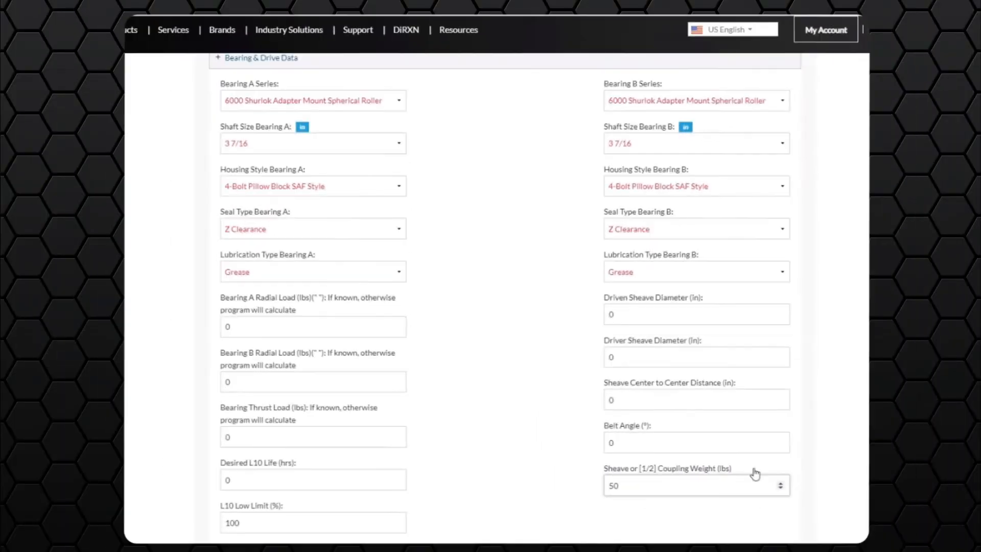
Set the ambient air temperature to 100 °F and the shaft speed to 1780 rpm in the temperature analysis data.
scroll(750, 466, "down", 6)
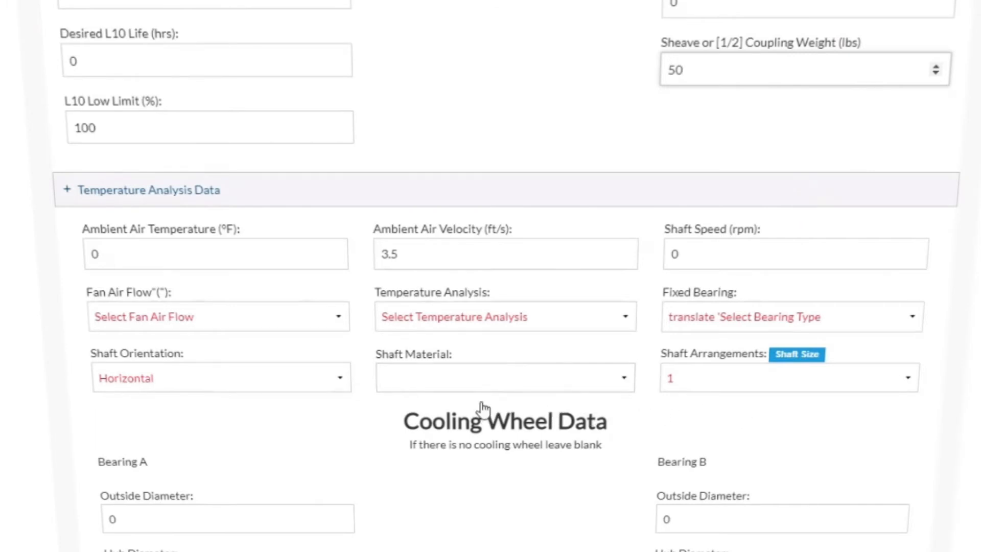
double_click(223, 263)
type("100")
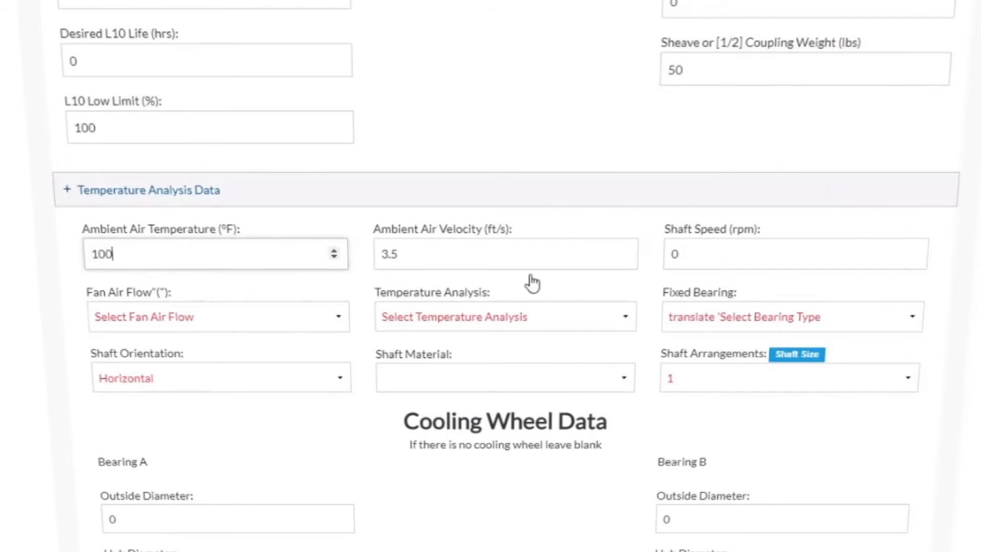
mouse_move(462, 258)
left_click(772, 255)
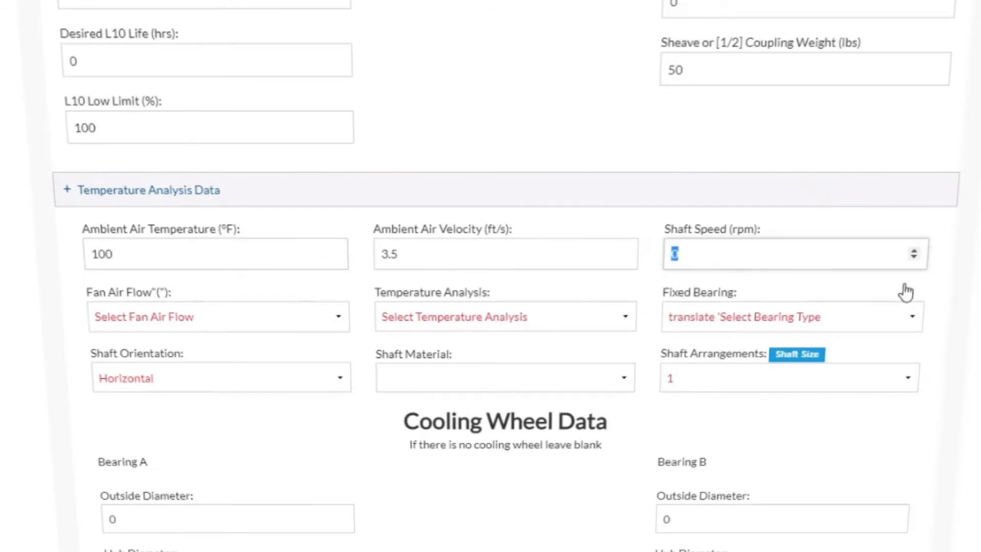
type("1780")
Set the fan air flow to Horizontal and the temperature analysis to Yes.
mouse_move(440, 325)
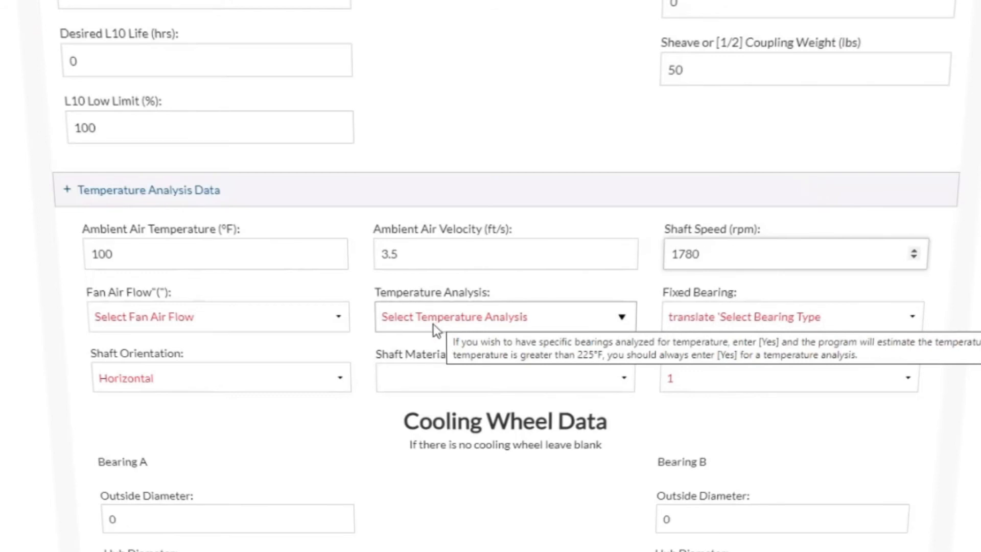
left_click(243, 313)
left_click(196, 352)
left_click(603, 322)
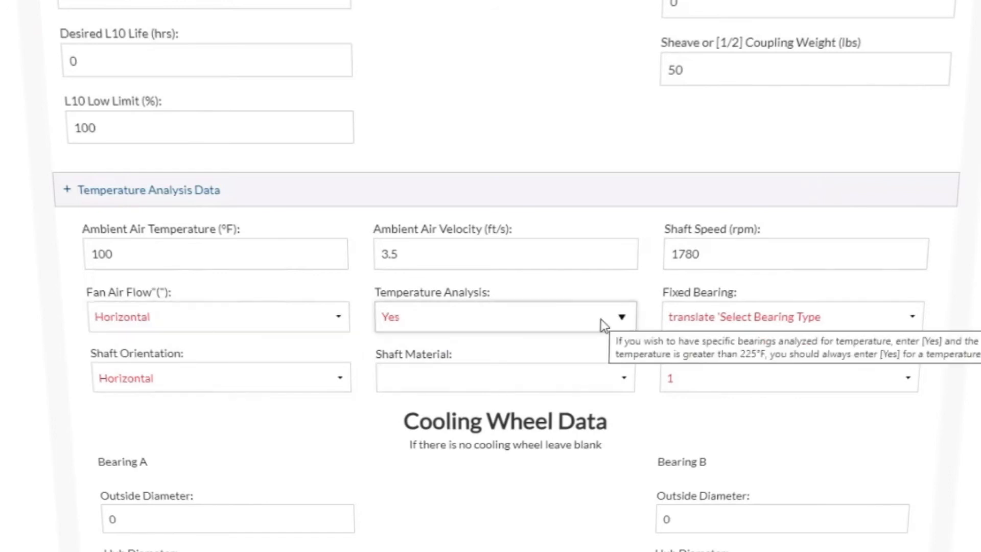
Designate Bearing-A as the fixed bearing and choose Plain Low Carbon Steel as the shaft material.
mouse_move(774, 312)
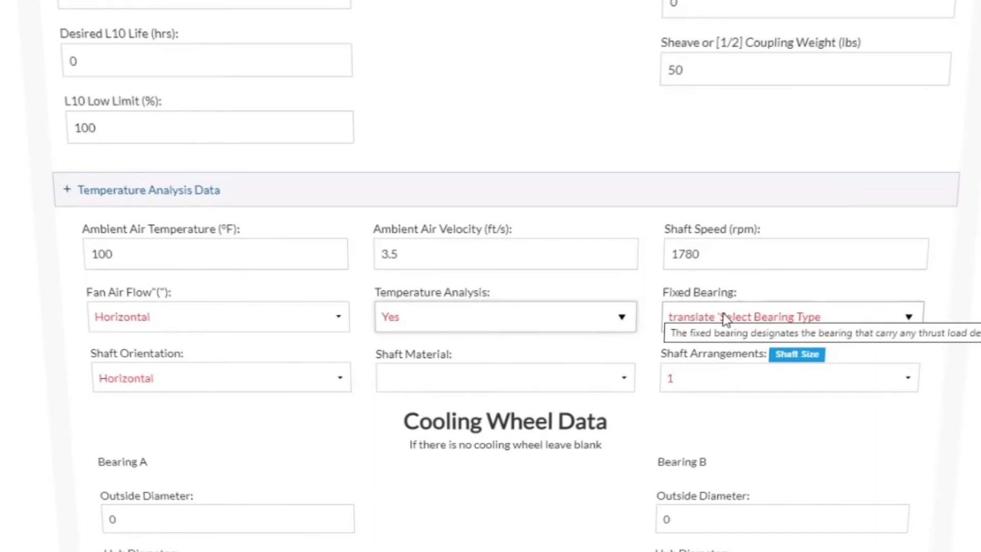
left_click(769, 316)
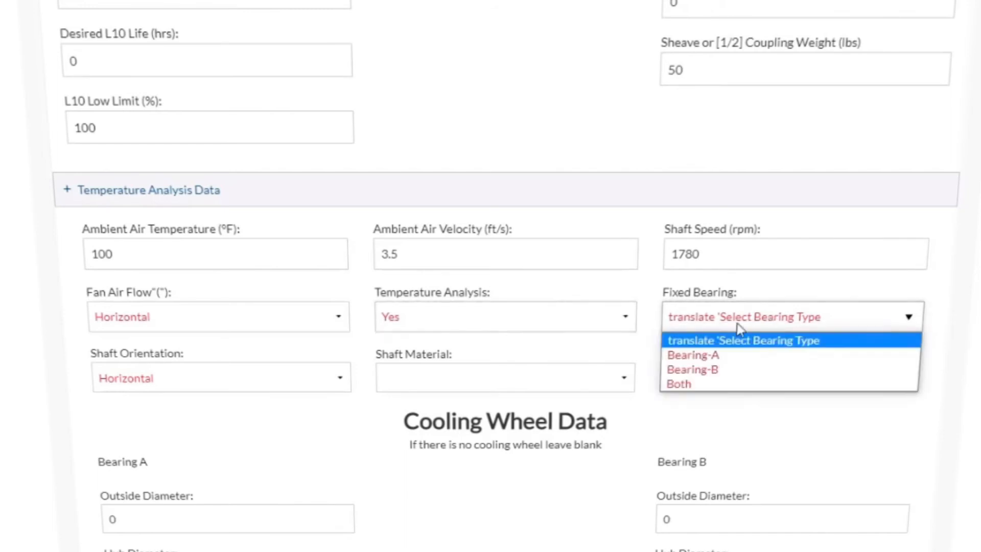
left_click(720, 356)
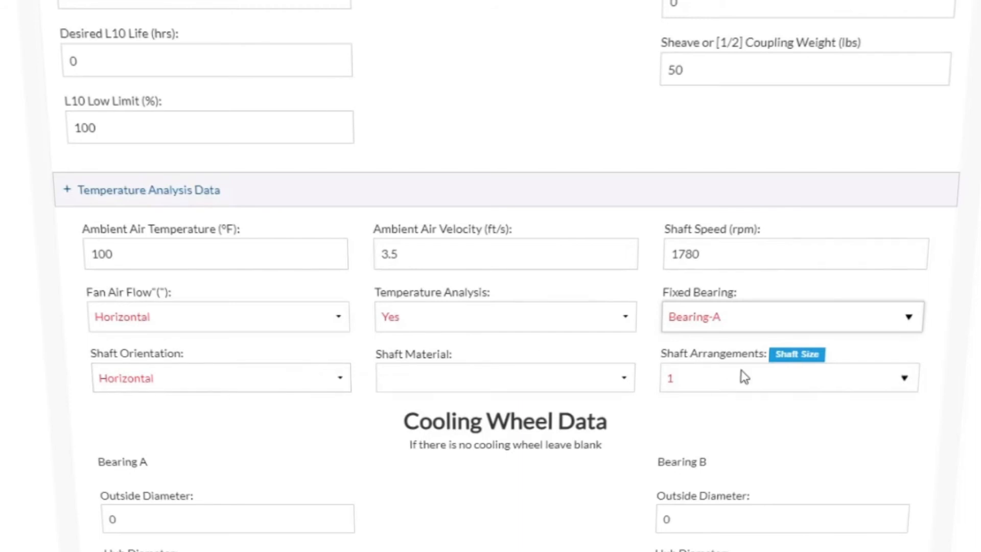
left_click(529, 384)
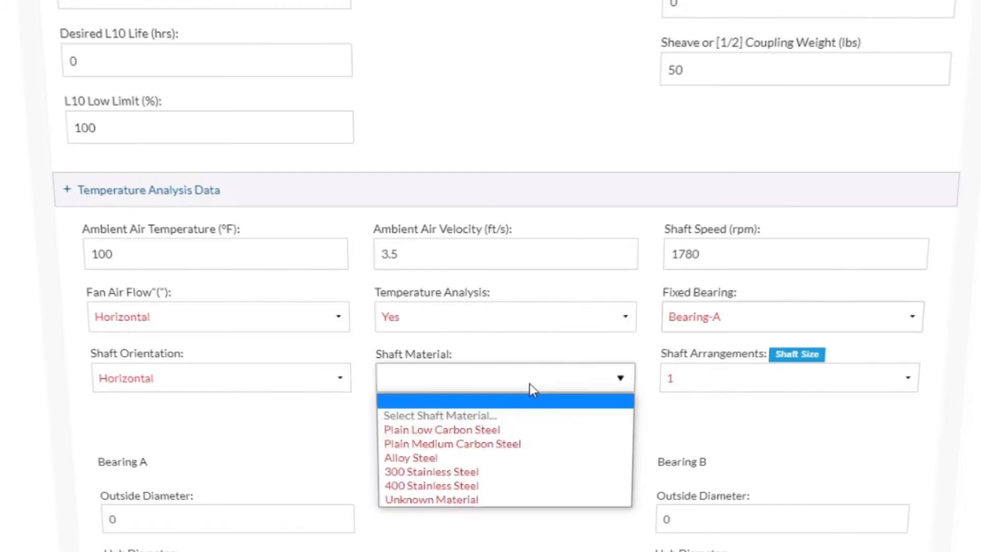
left_click(512, 430)
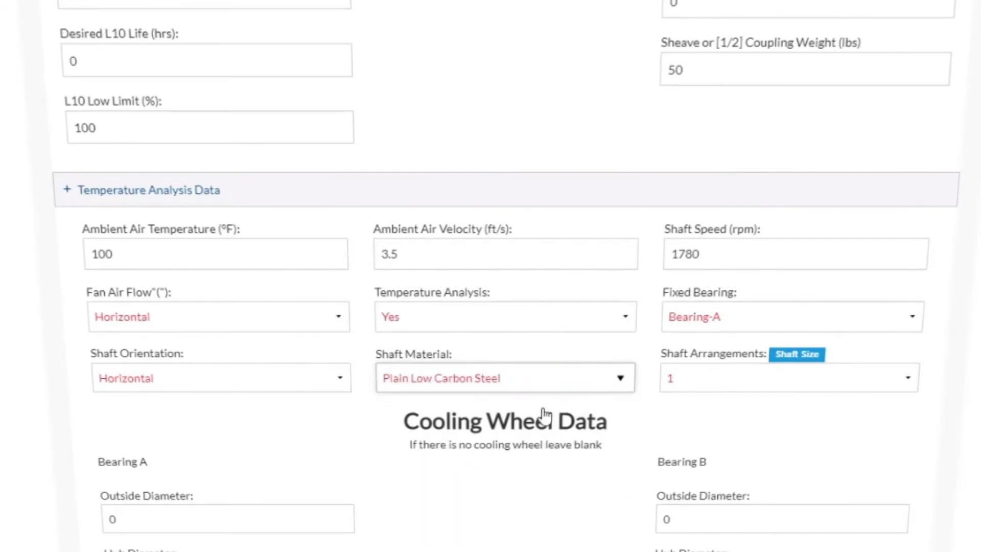
scroll(546, 414, "down", 2)
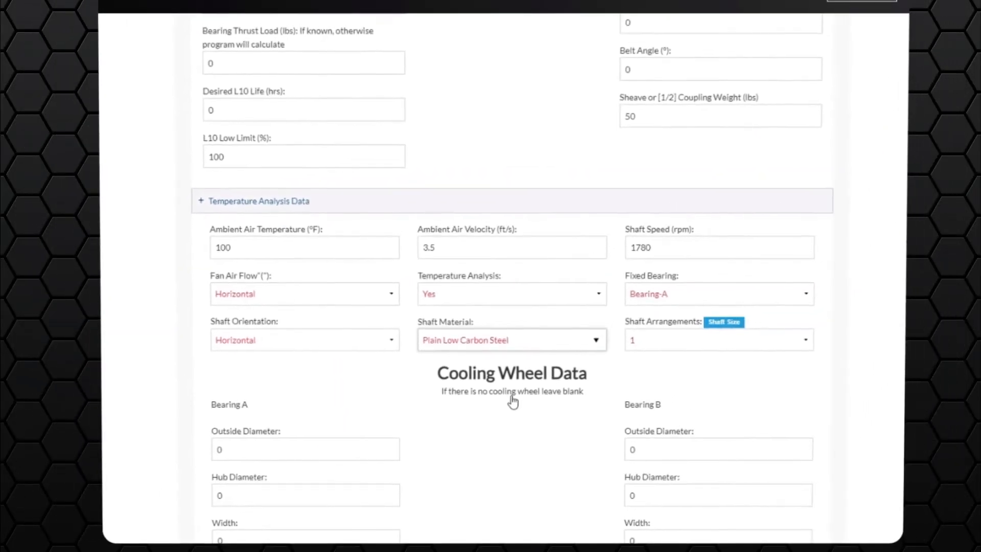
Leave the cooling wheel data blank and set the shaft length to 90 in the shaft data entry to generate the bearing results.
scroll(521, 378, "down", 1)
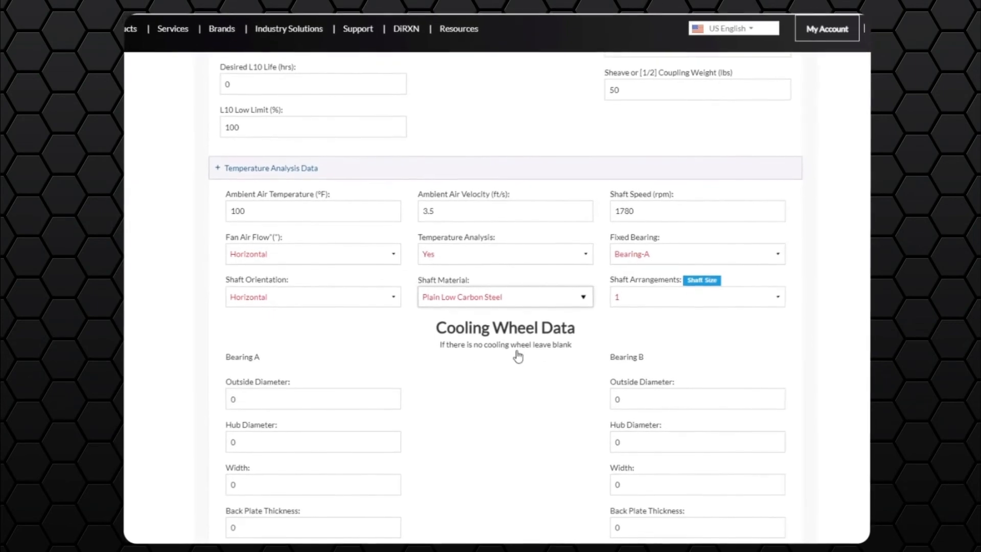
scroll(537, 344, "down", 5)
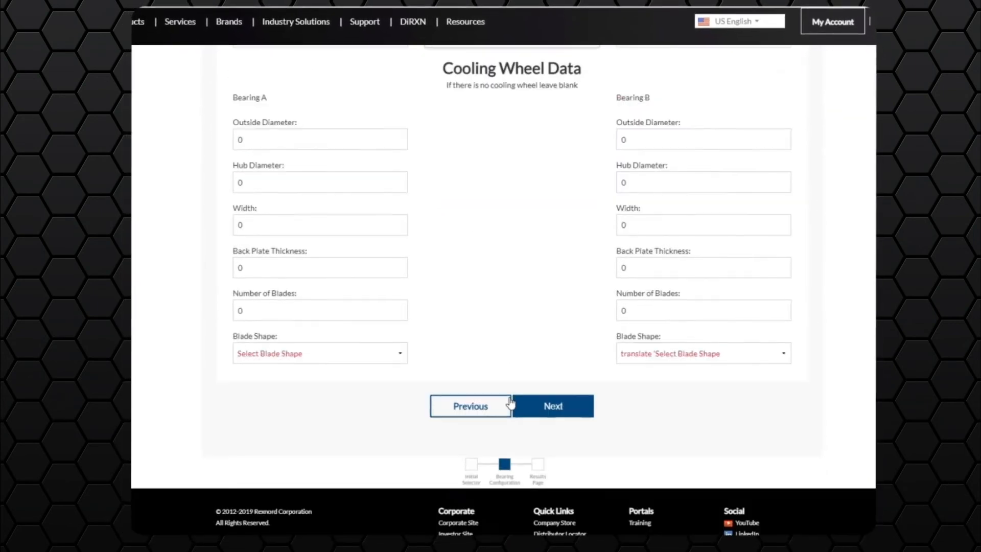
left_click(562, 378)
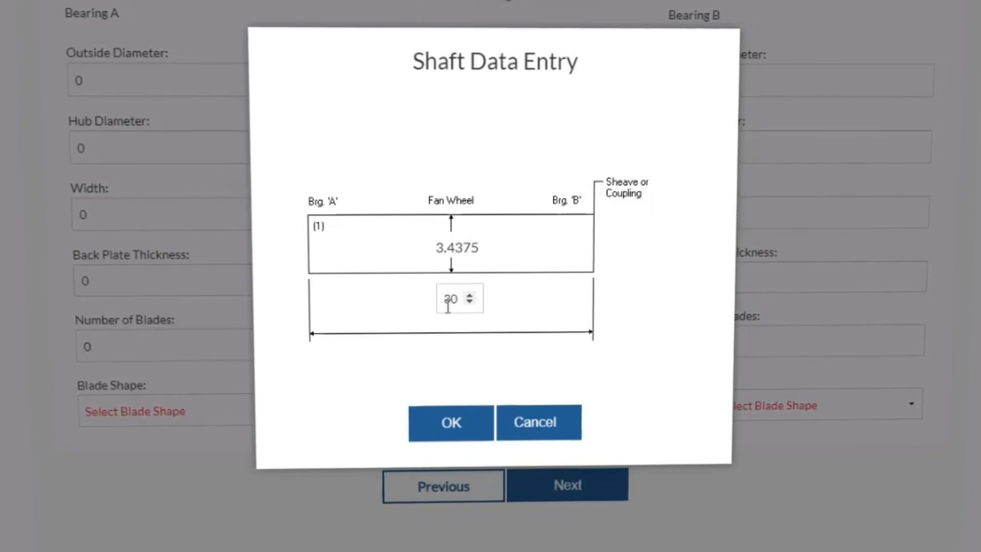
key("Delete")
type("9")
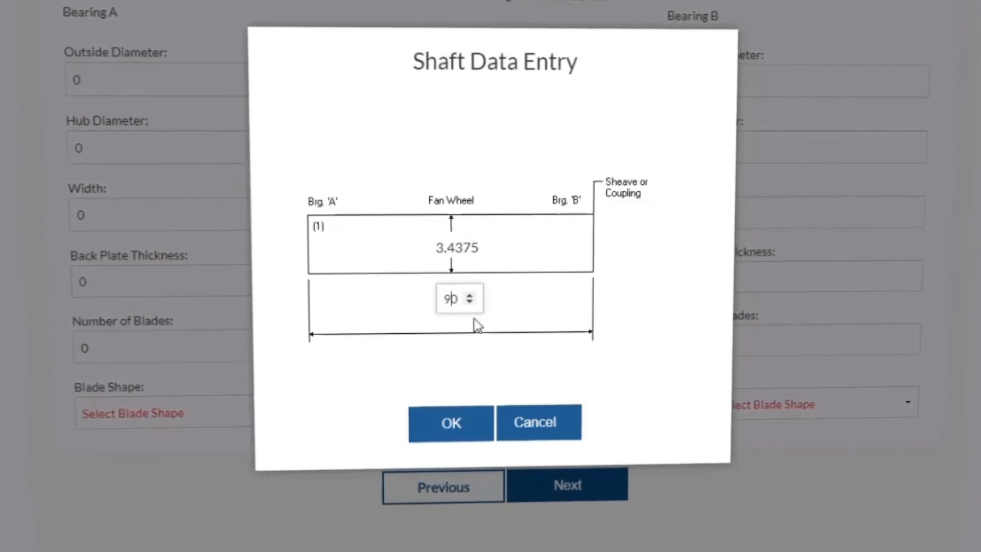
left_click(444, 421)
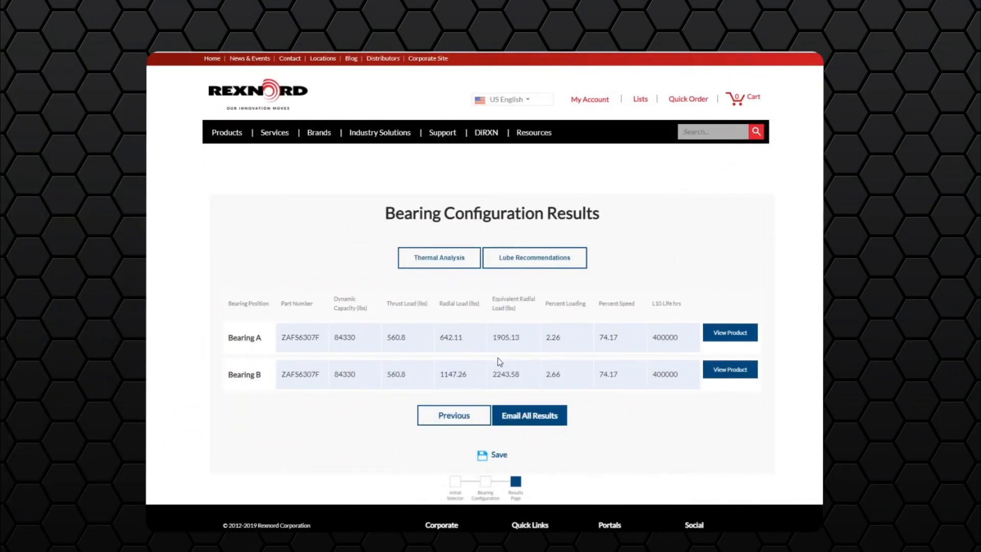
Review the bearing thermal analysis and the lubrication and fit recommendations for Bearing A and Bearing B.
left_click(468, 261)
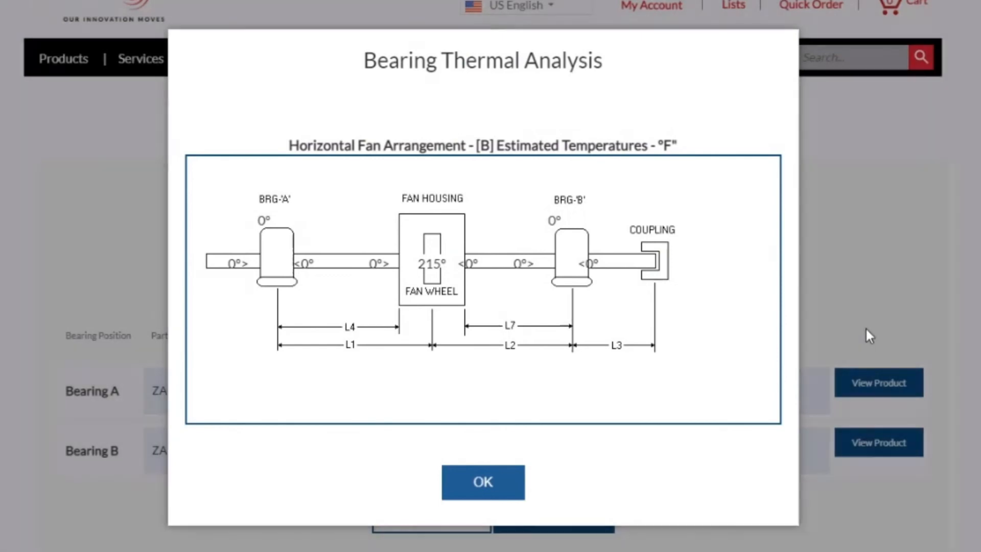
left_click(868, 335)
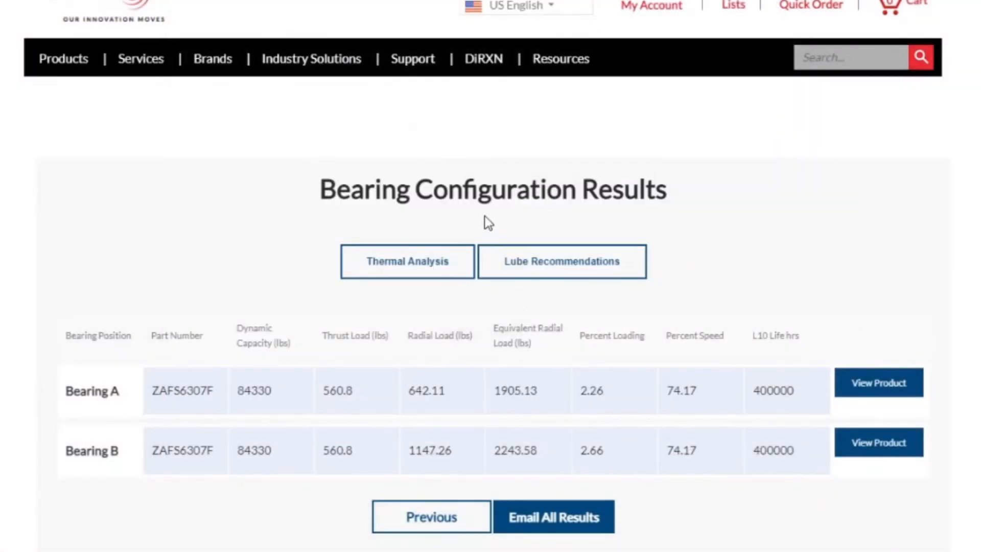
left_click(554, 256)
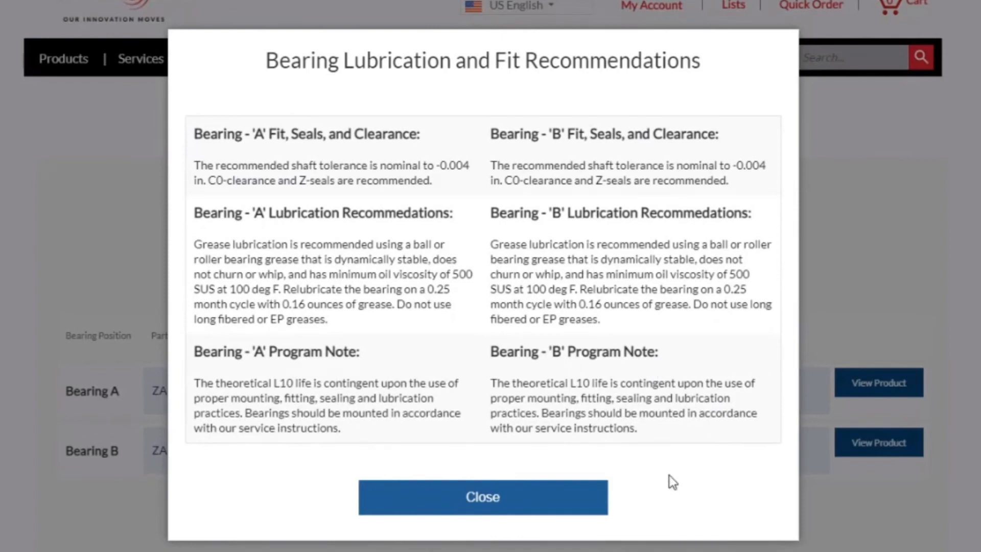
left_click(483, 496)
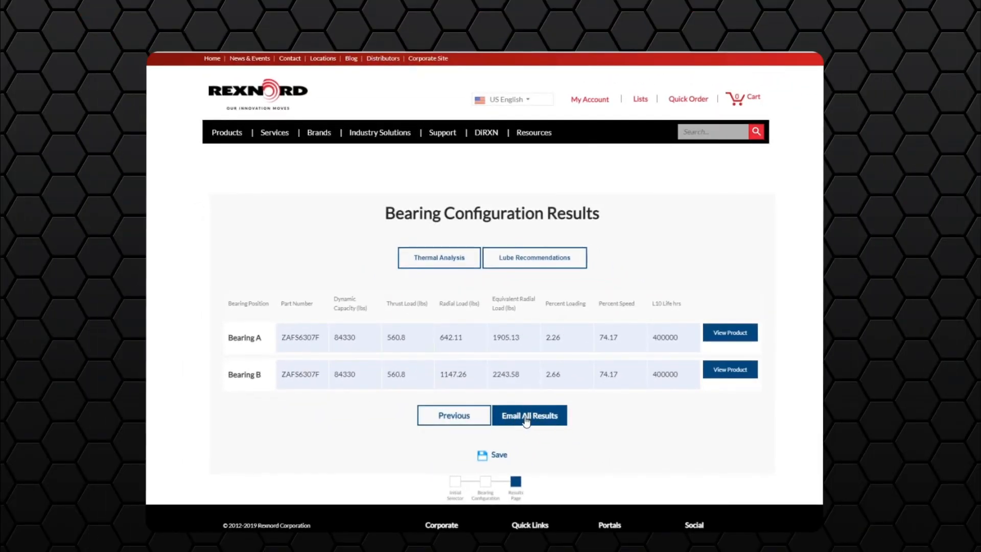
Open the job information form for saving the bearing configuration results.
left_click(492, 459)
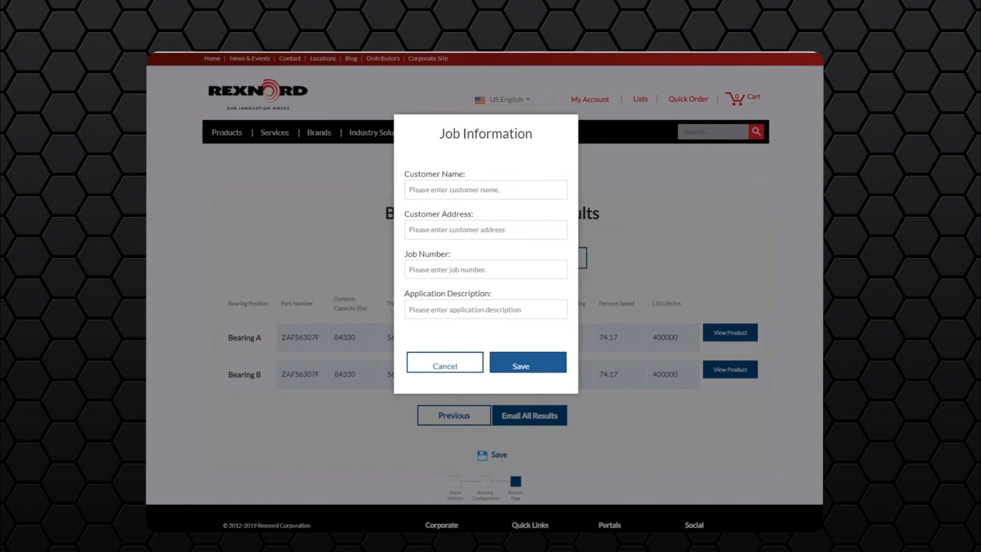
Open the product page of the ZAFS6307F pillow block bearing and examine its technical specifications.
left_click(789, 308)
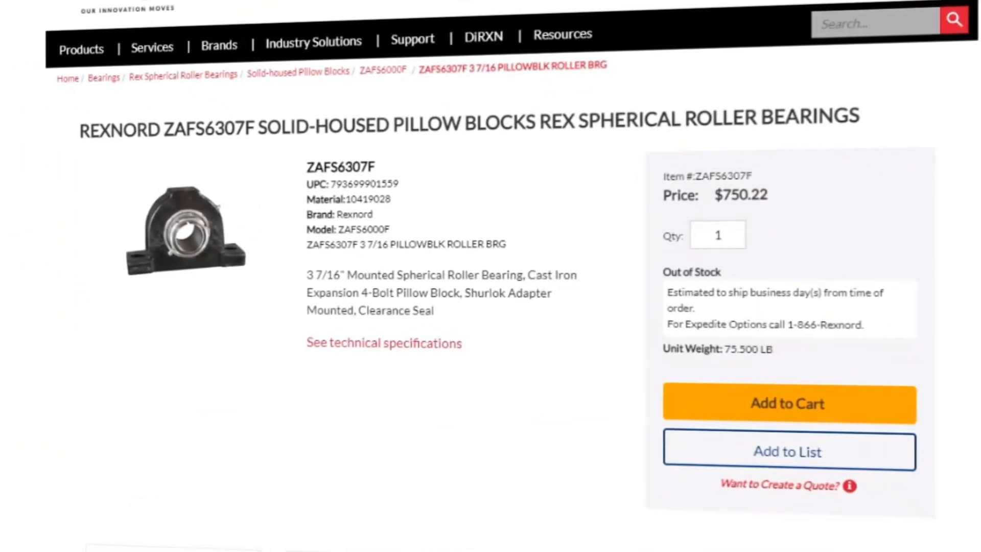
scroll(957, 389, "down", 6)
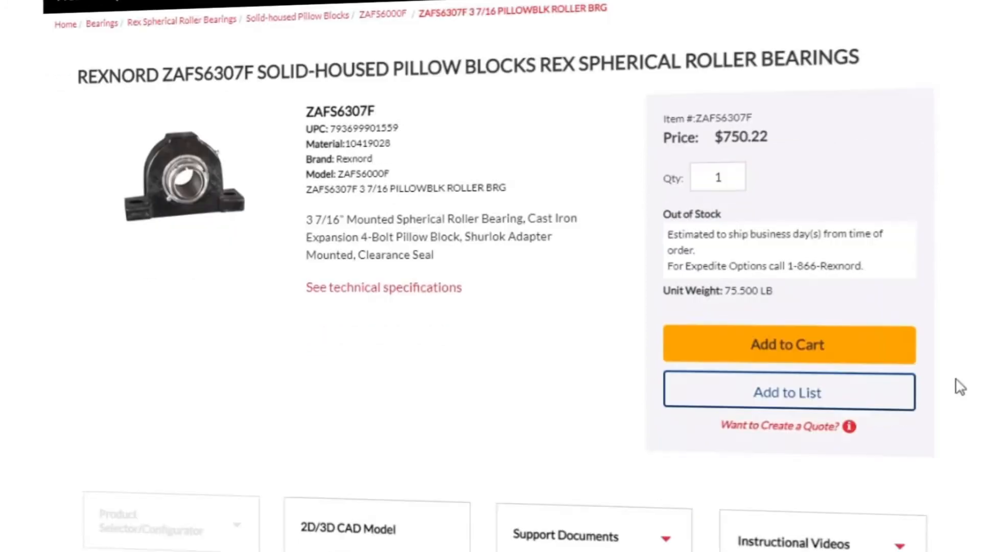
scroll(503, 306, "down", 2)
scroll(503, 307, "down", 5)
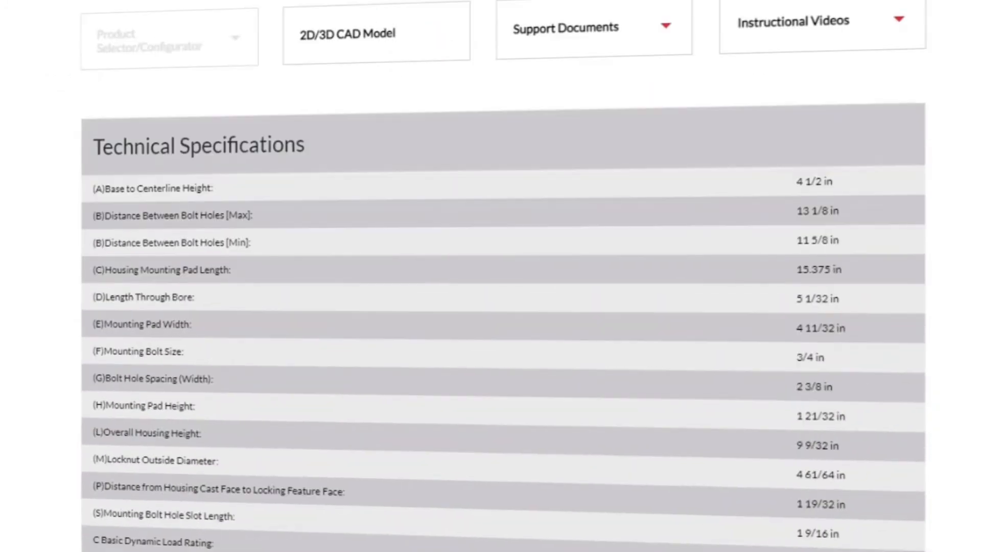
scroll(503, 306, "down", 10)
scroll(503, 307, "up", 14)
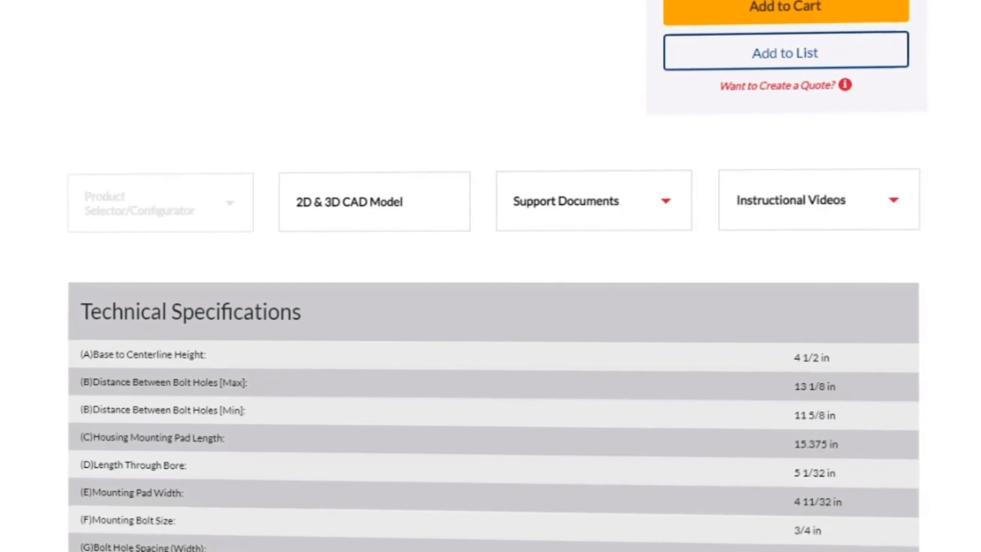
scroll(491, 276, "up", 6)
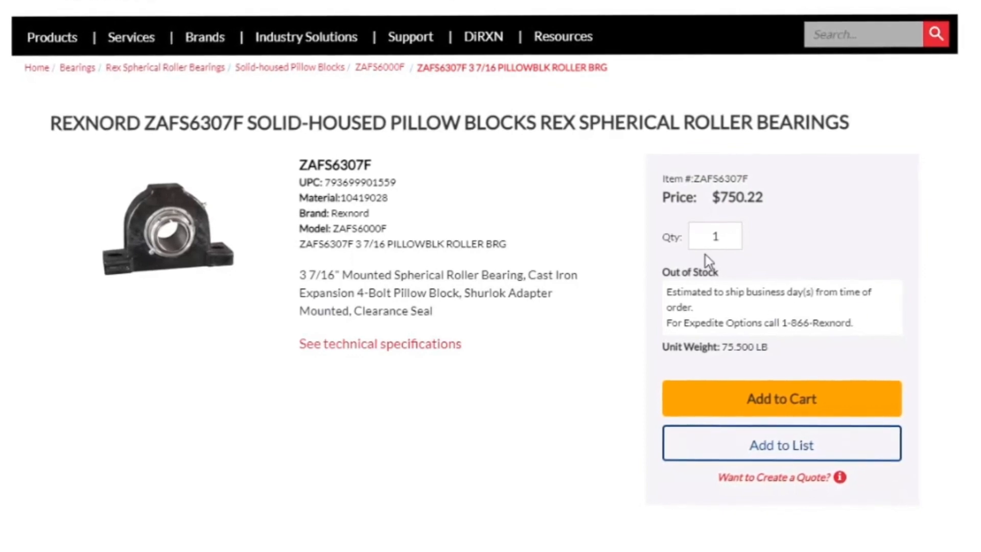
Open the order quantity of the ZAFS6307F bearing for editing.
double_click(689, 240)
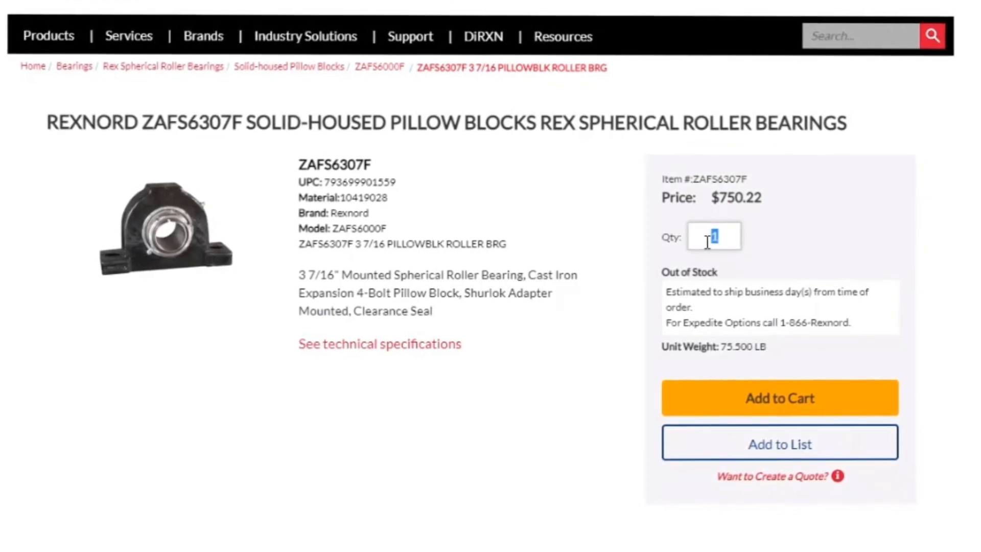